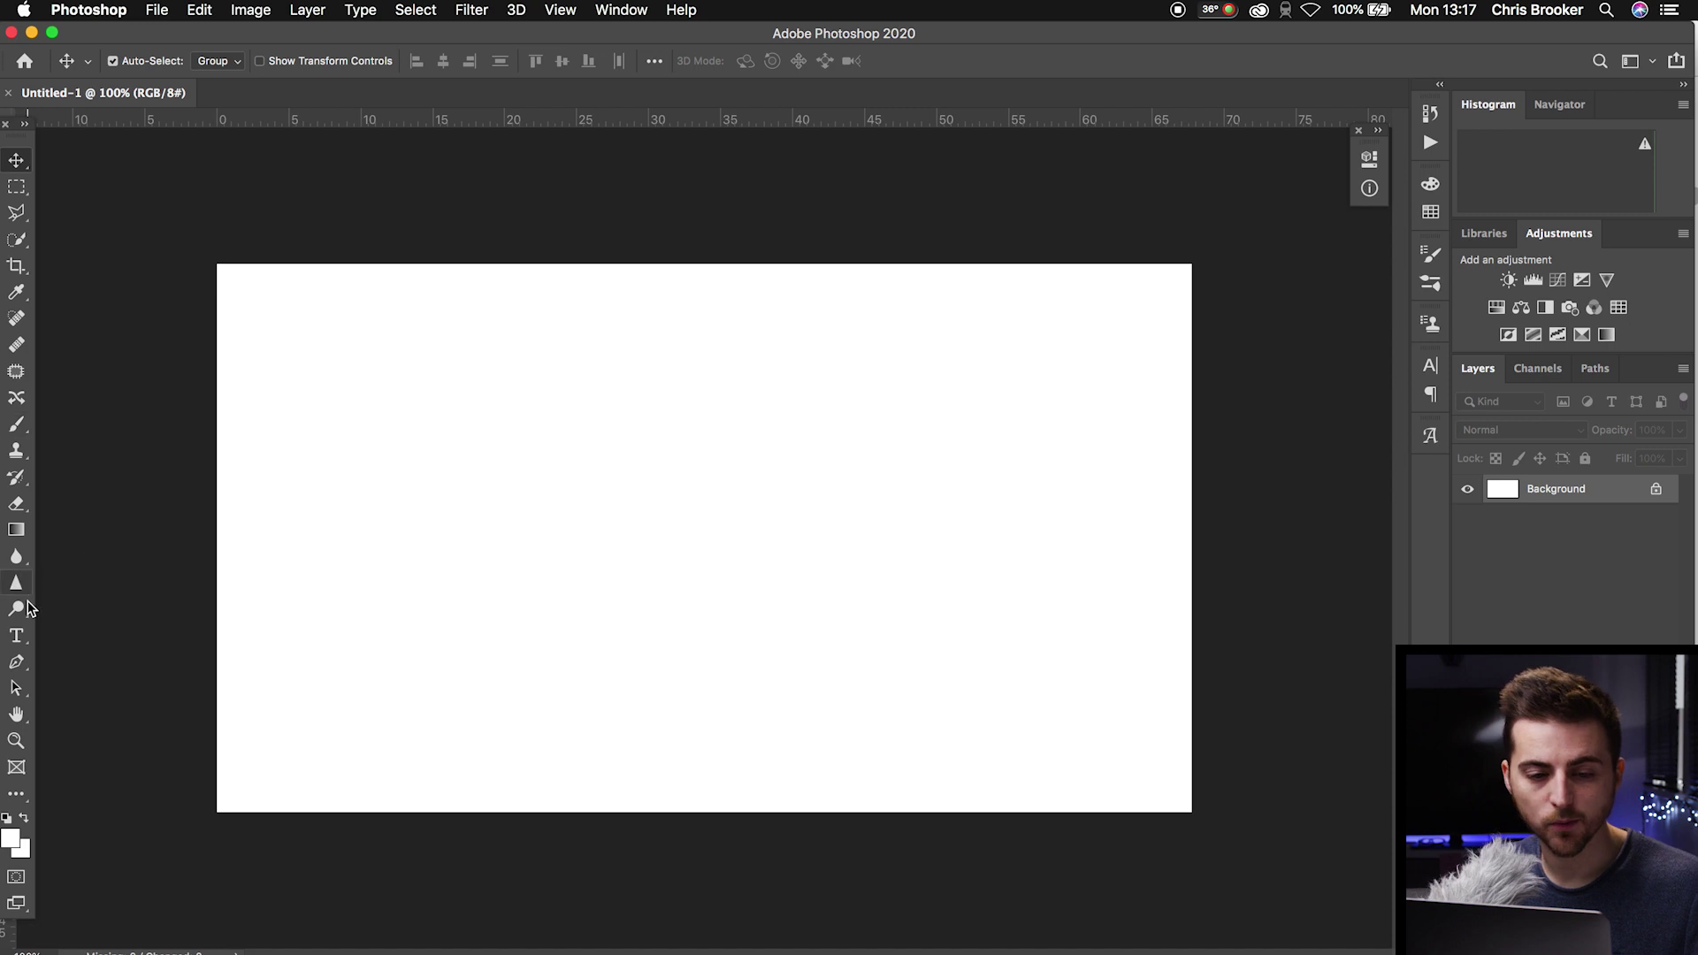
Step: Add horizontal text 'BROOKERFILMS' at 140 pt and drag it to the canvas centre
left_click(17, 640)
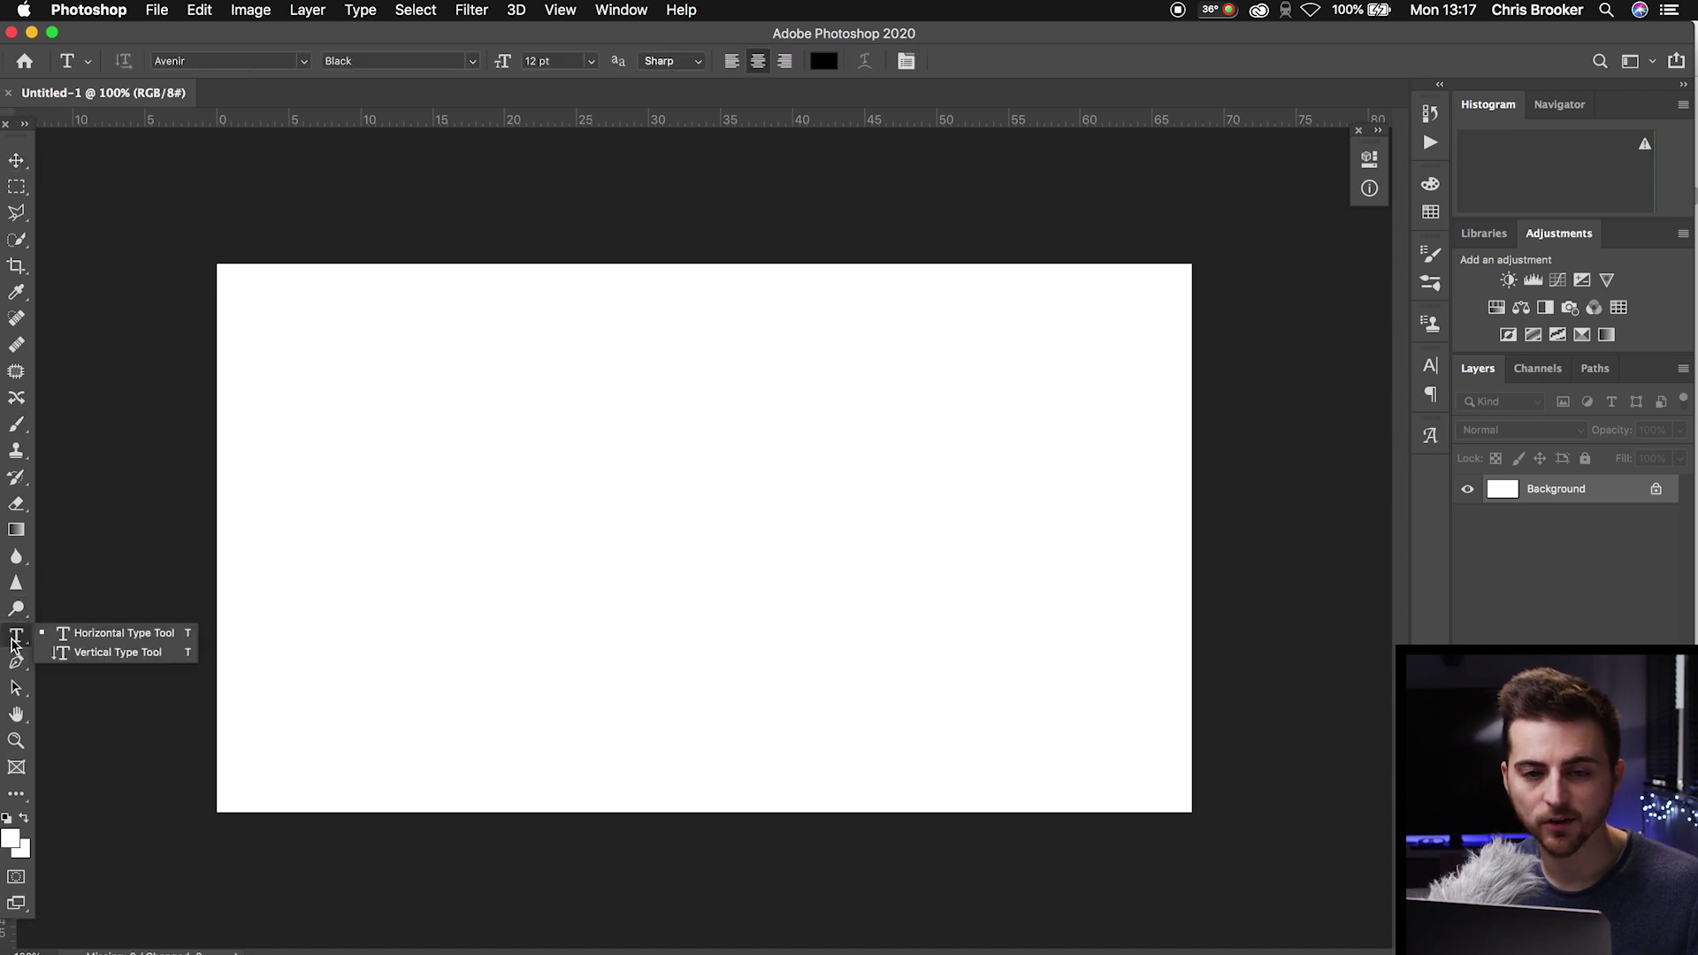
left_click(85, 636)
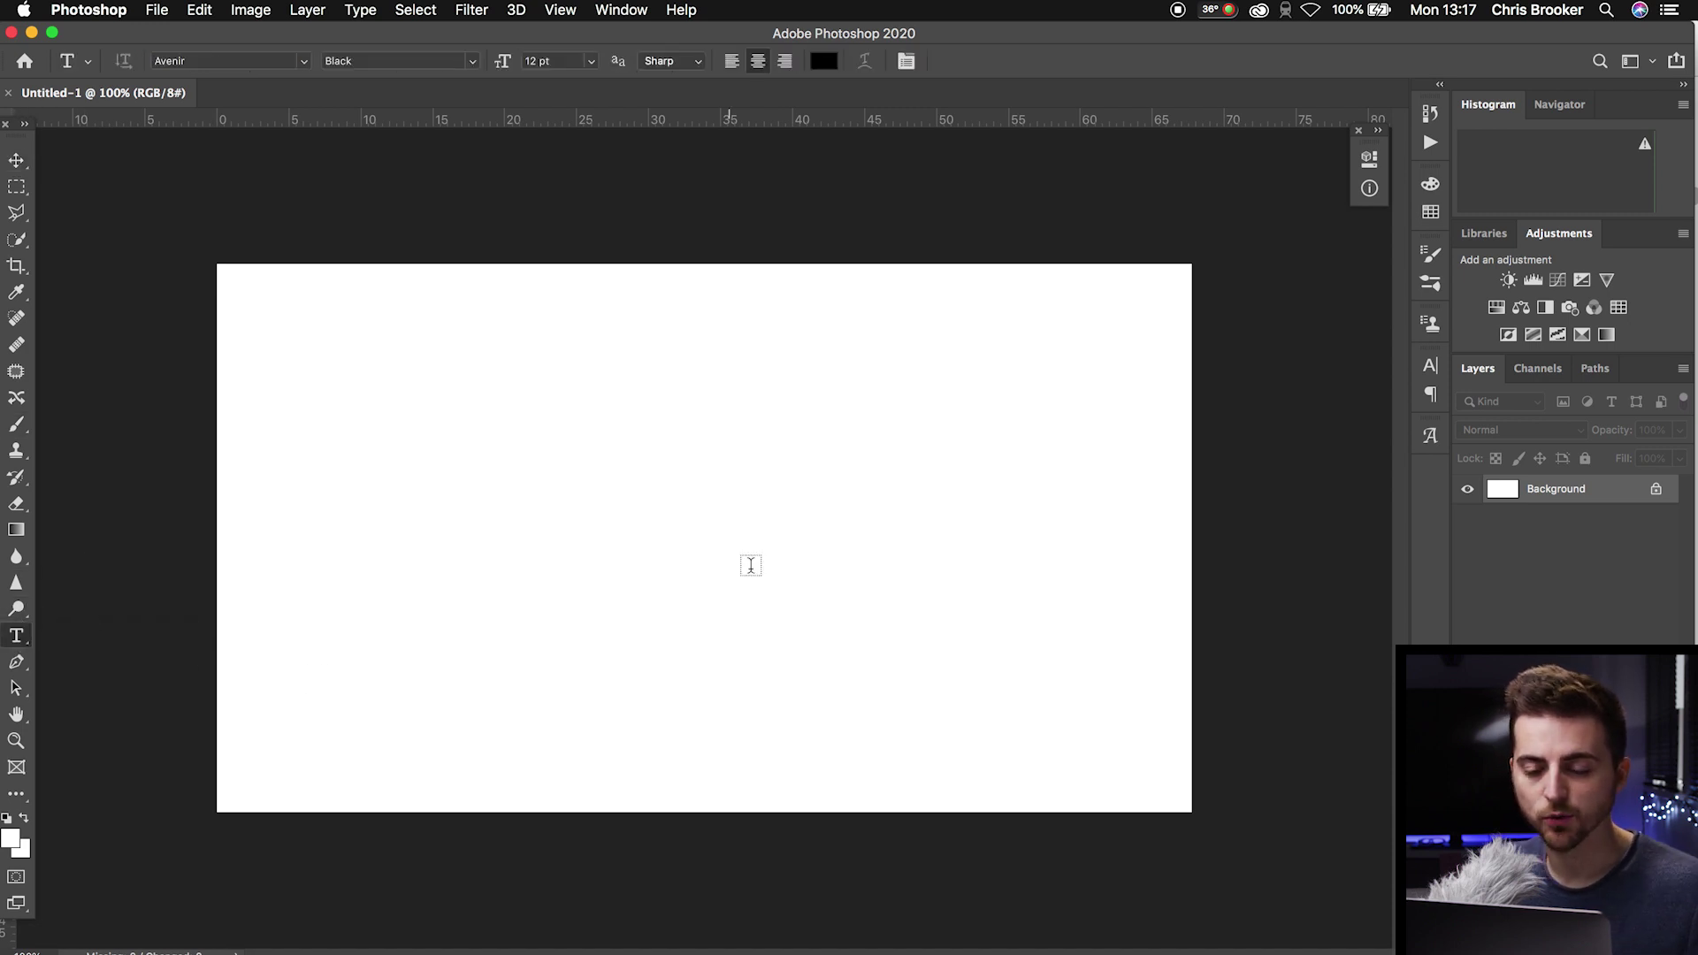
left_click(461, 496)
type("800")
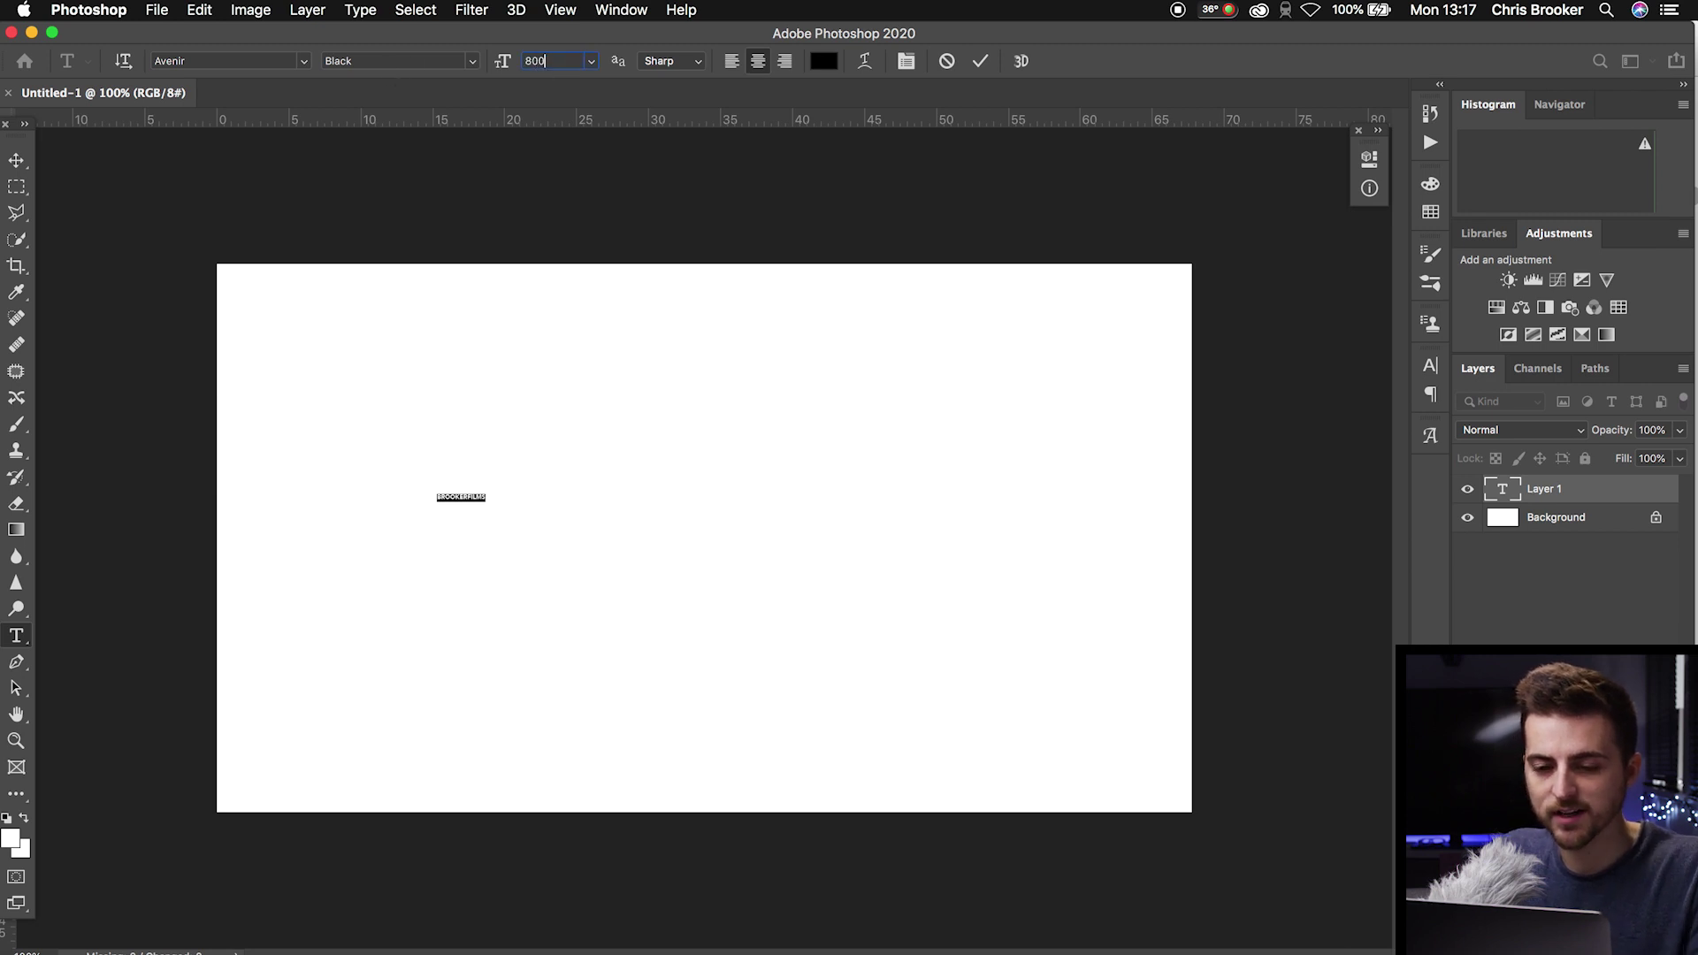
type("1")
key("Return")
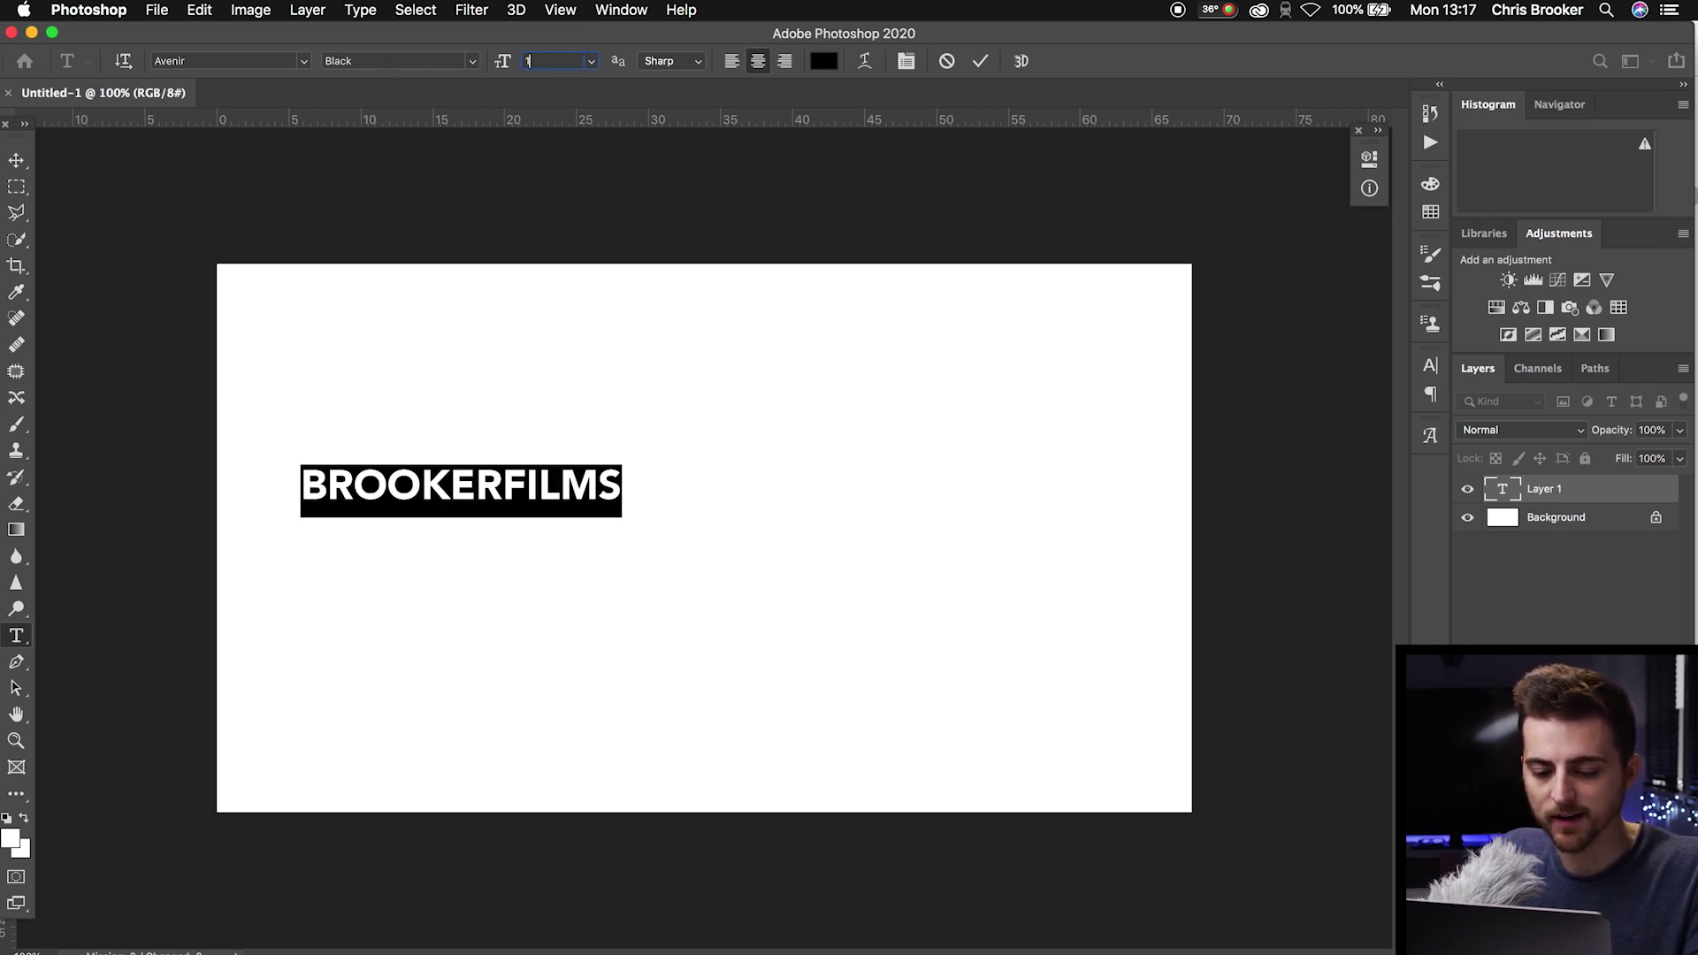
type("40")
key("Return")
left_click(17, 161)
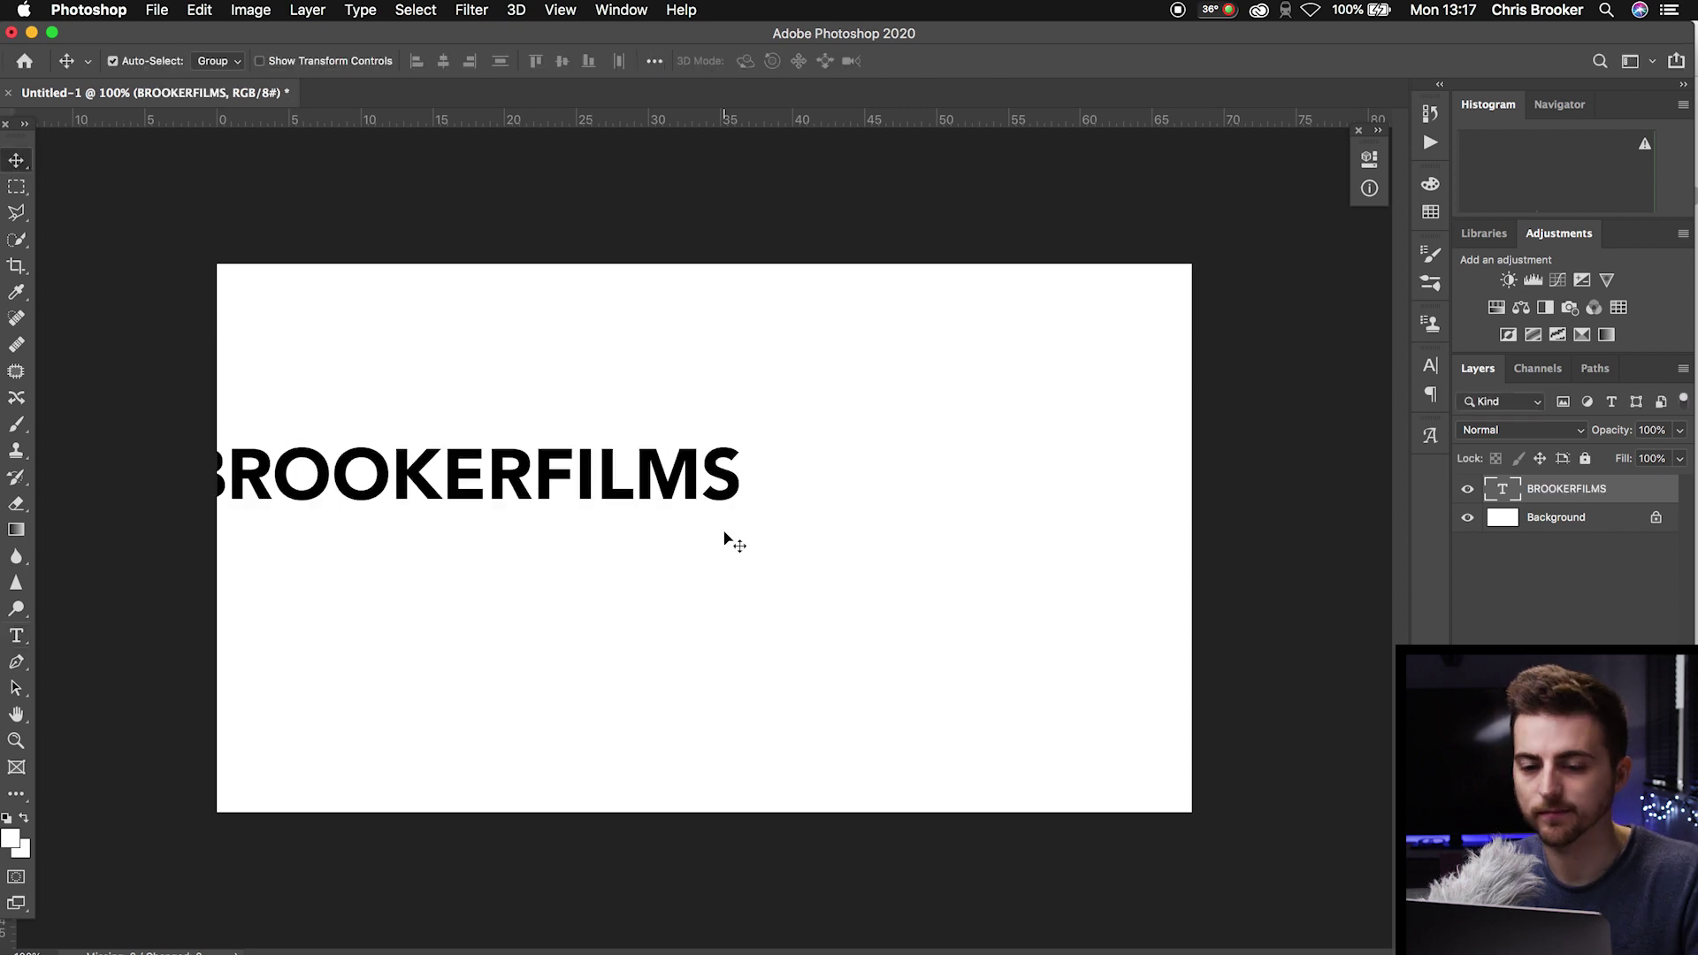
left_click_drag(618, 478, 845, 537)
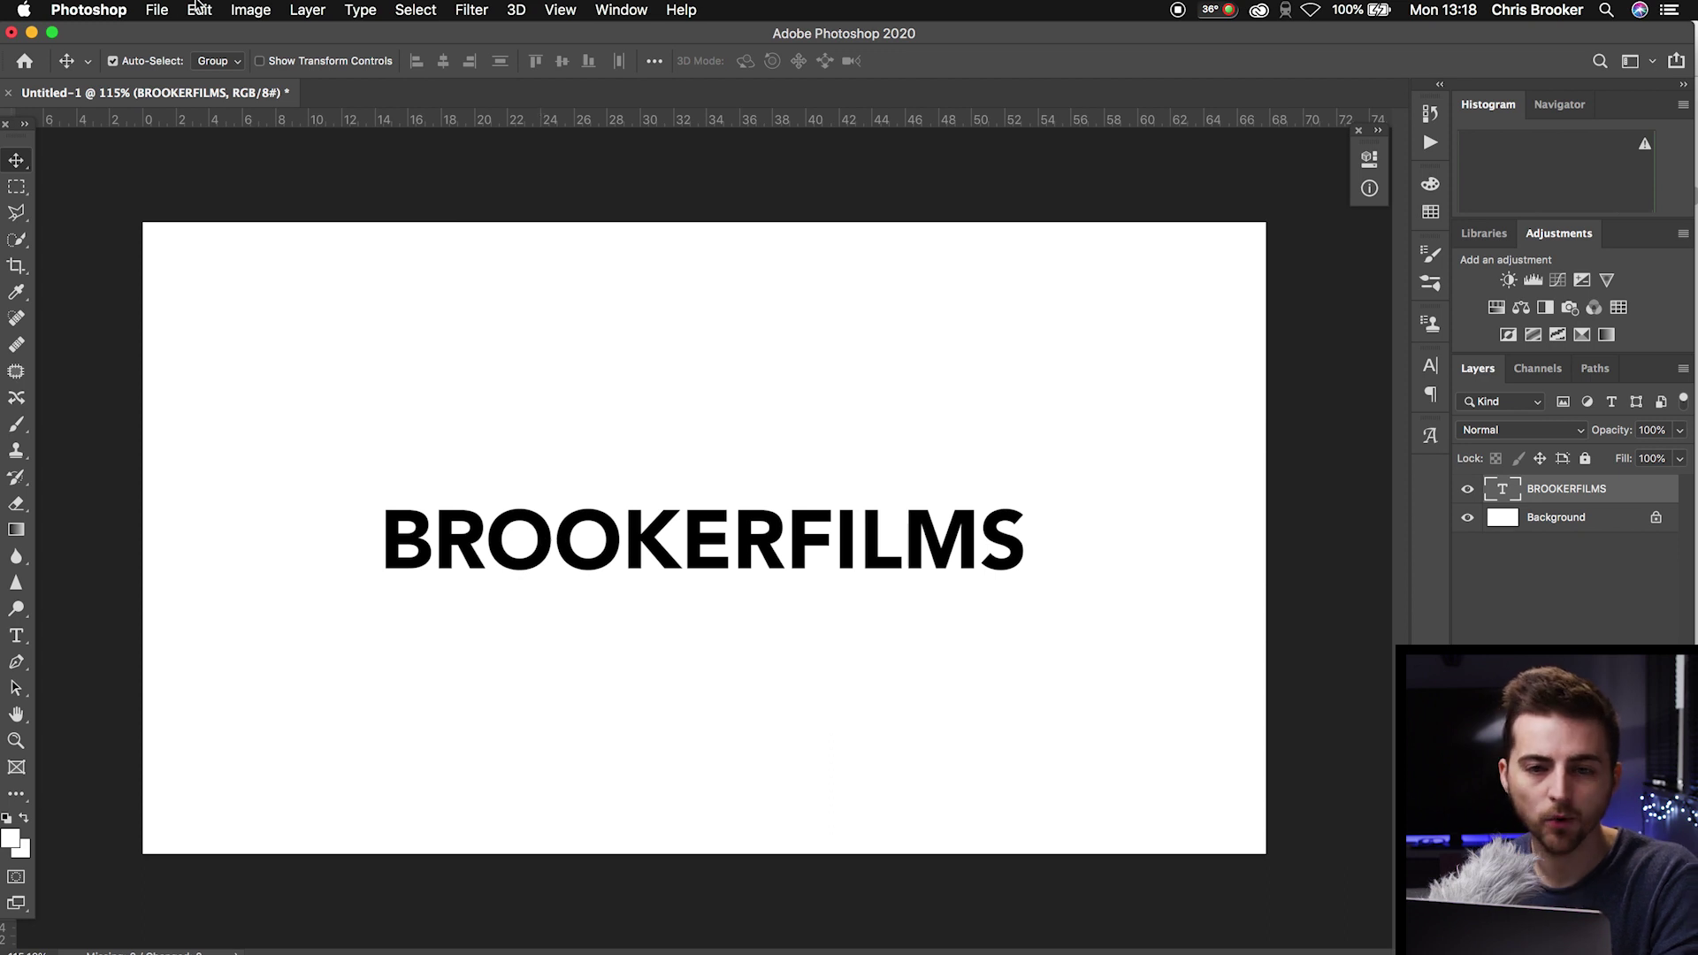
left_click(199, 10)
mouse_move(233, 481)
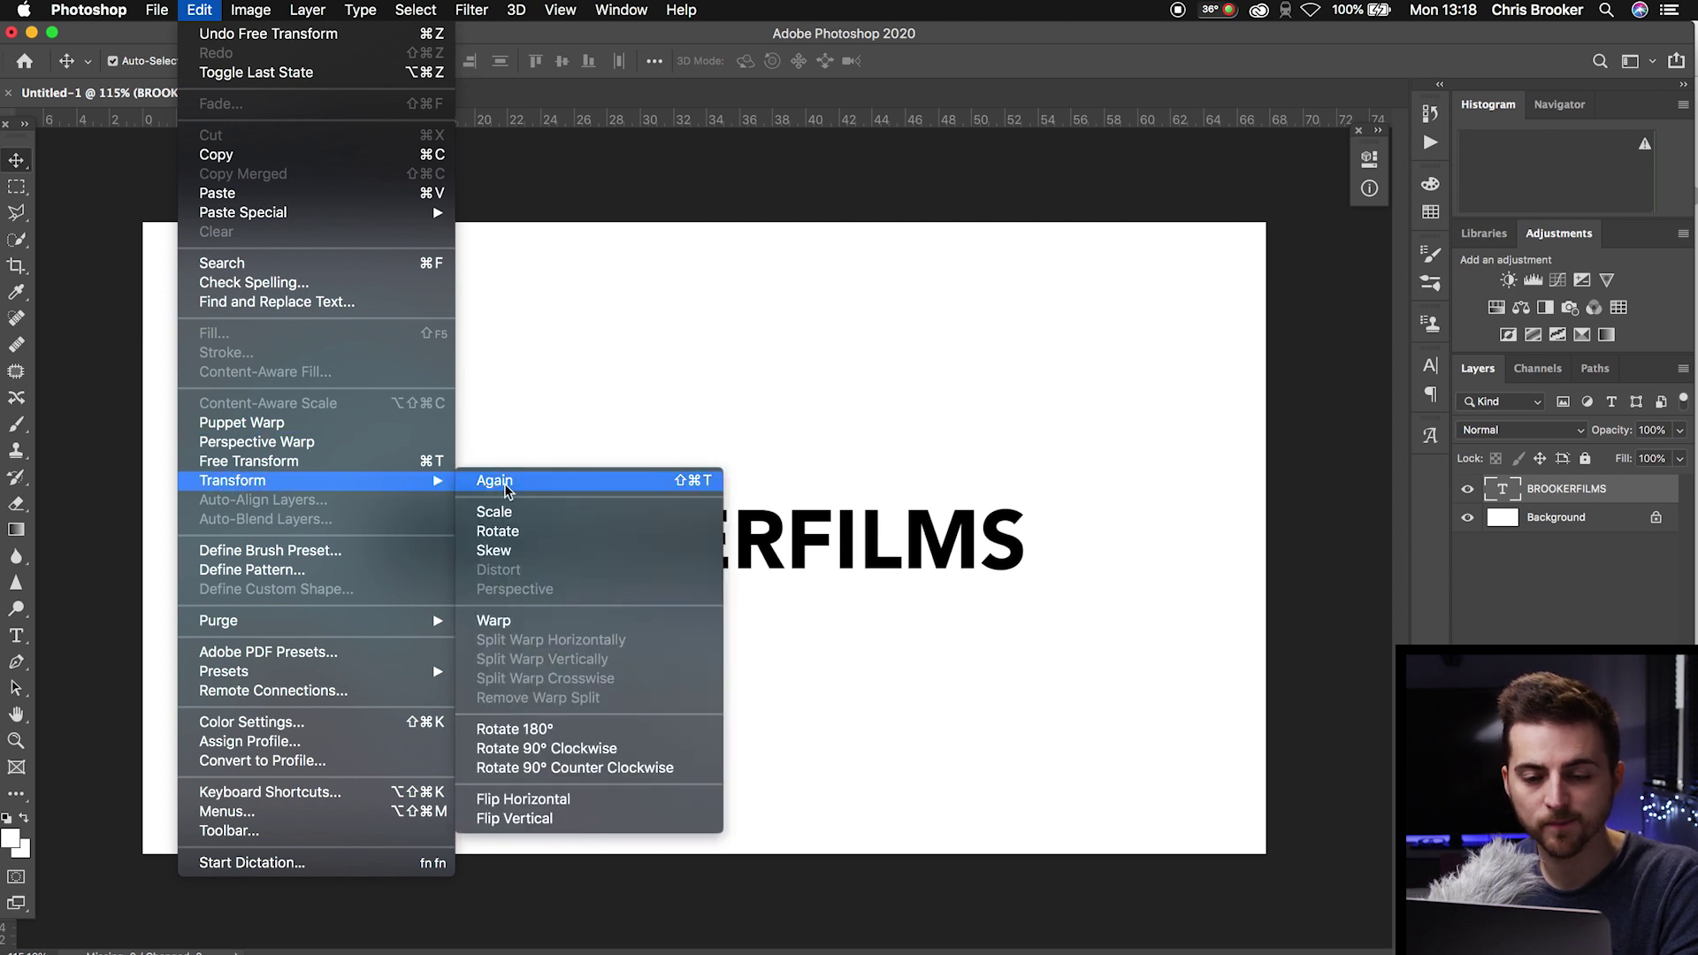
left_click(526, 555)
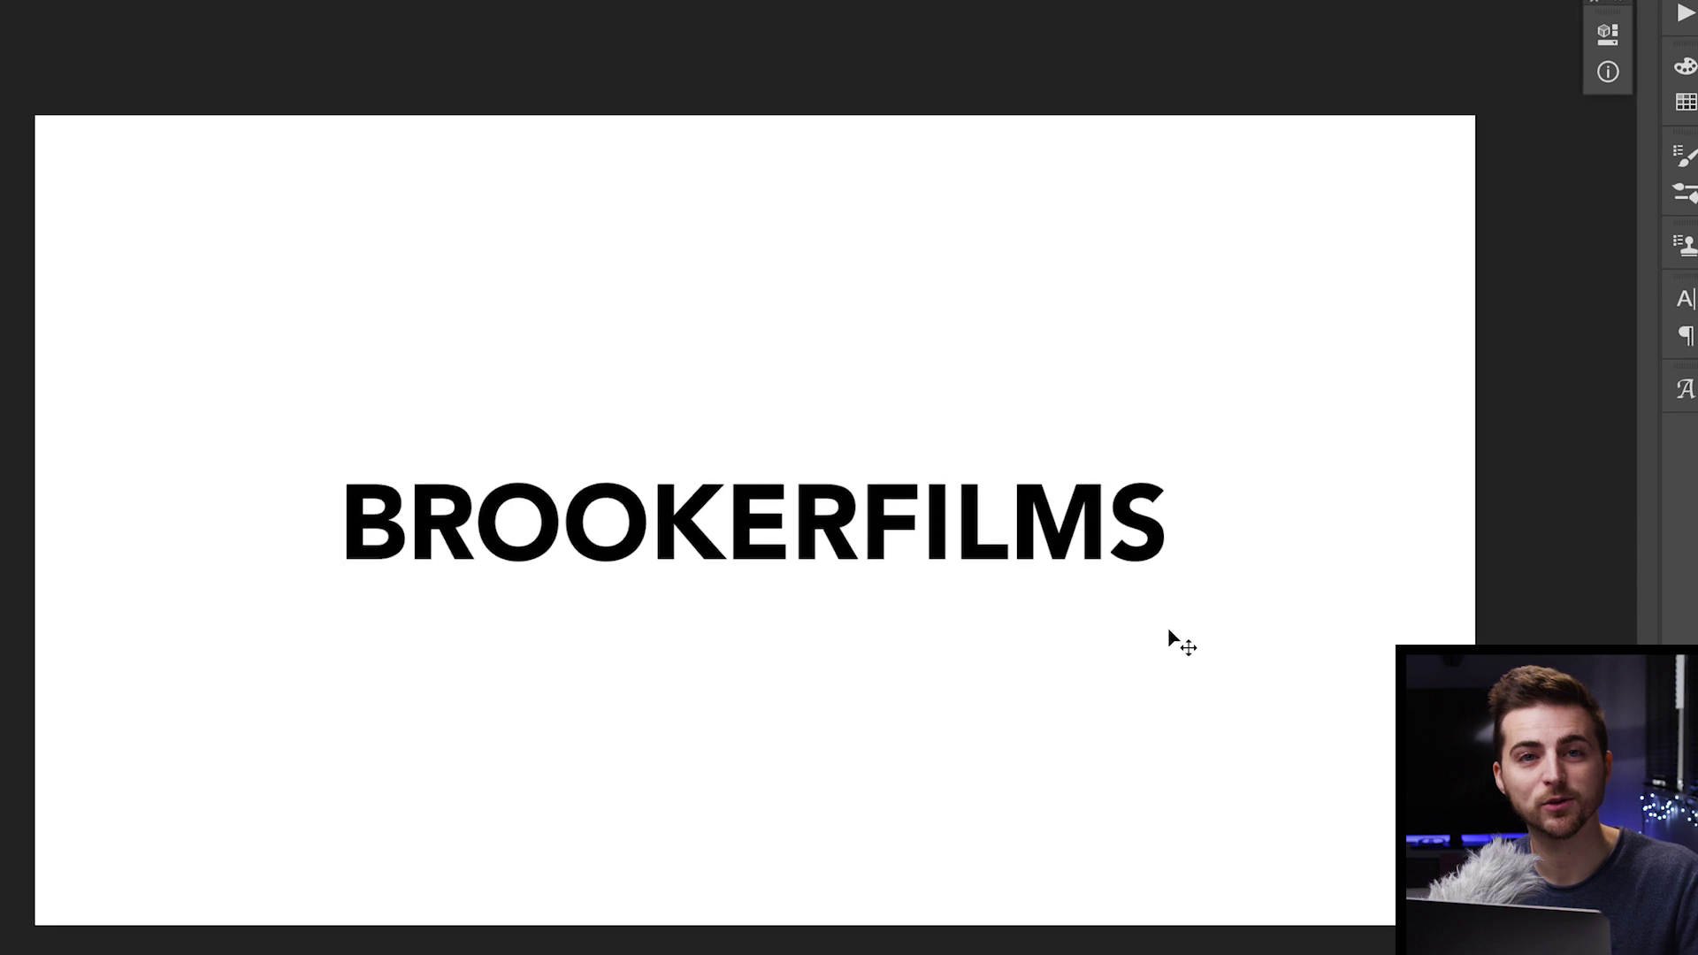
left_click(201, 11)
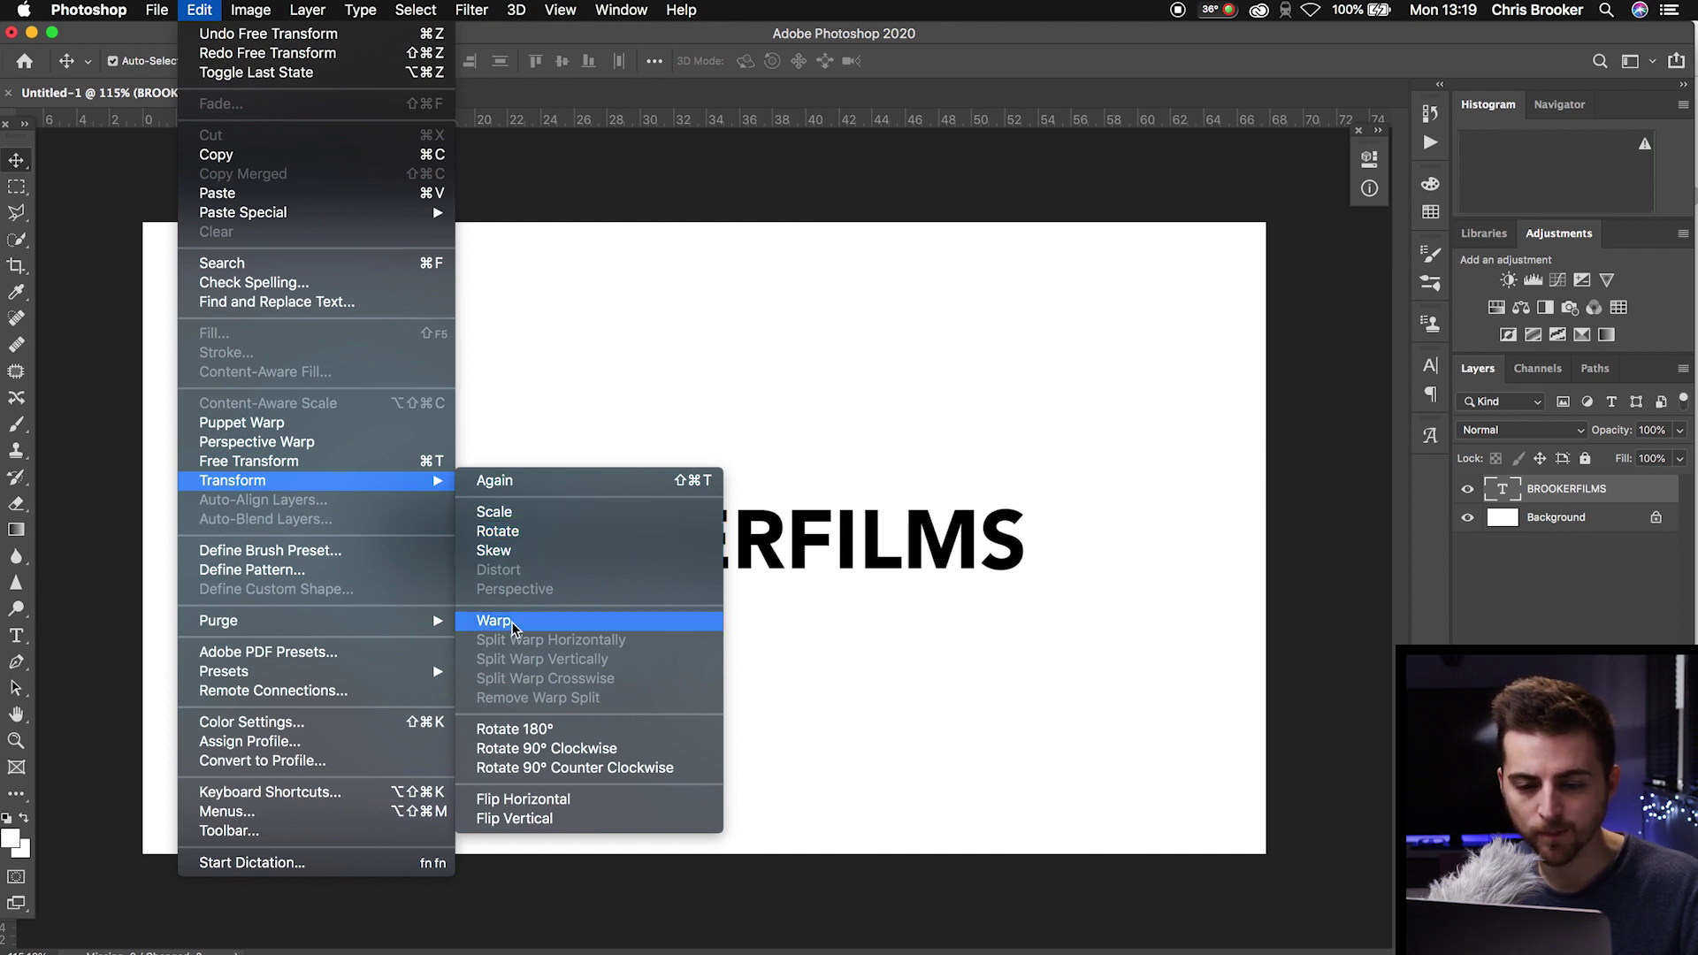
left_click(518, 801)
key("ctrl+z")
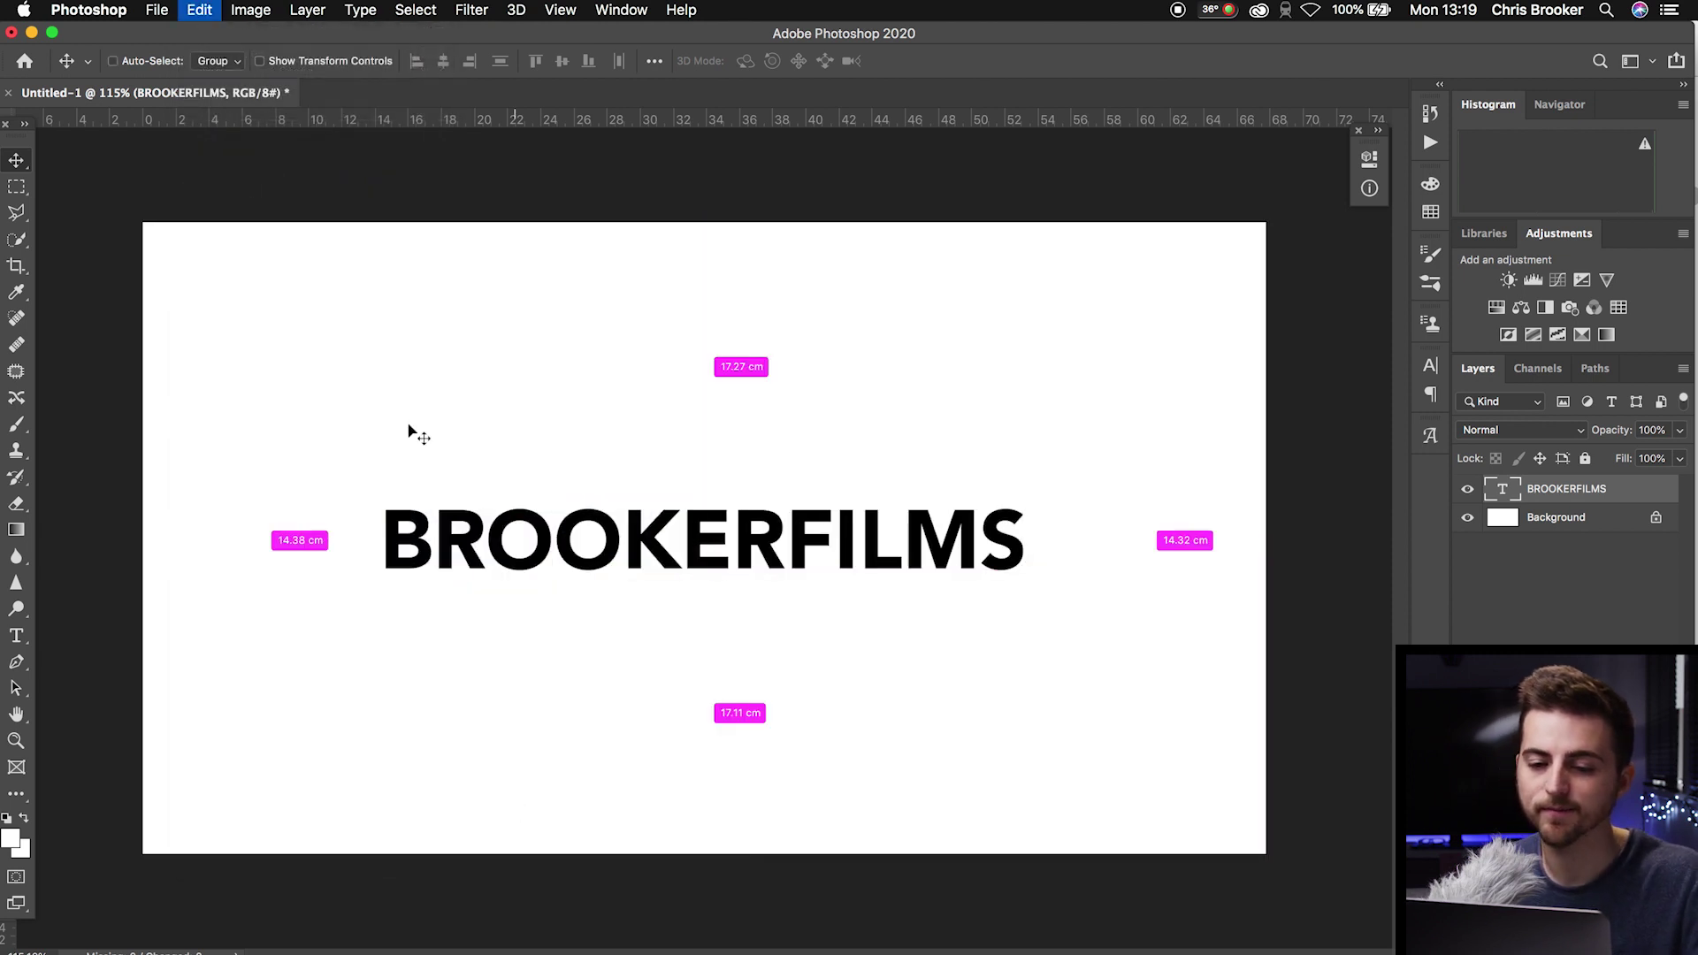
left_click(217, 9)
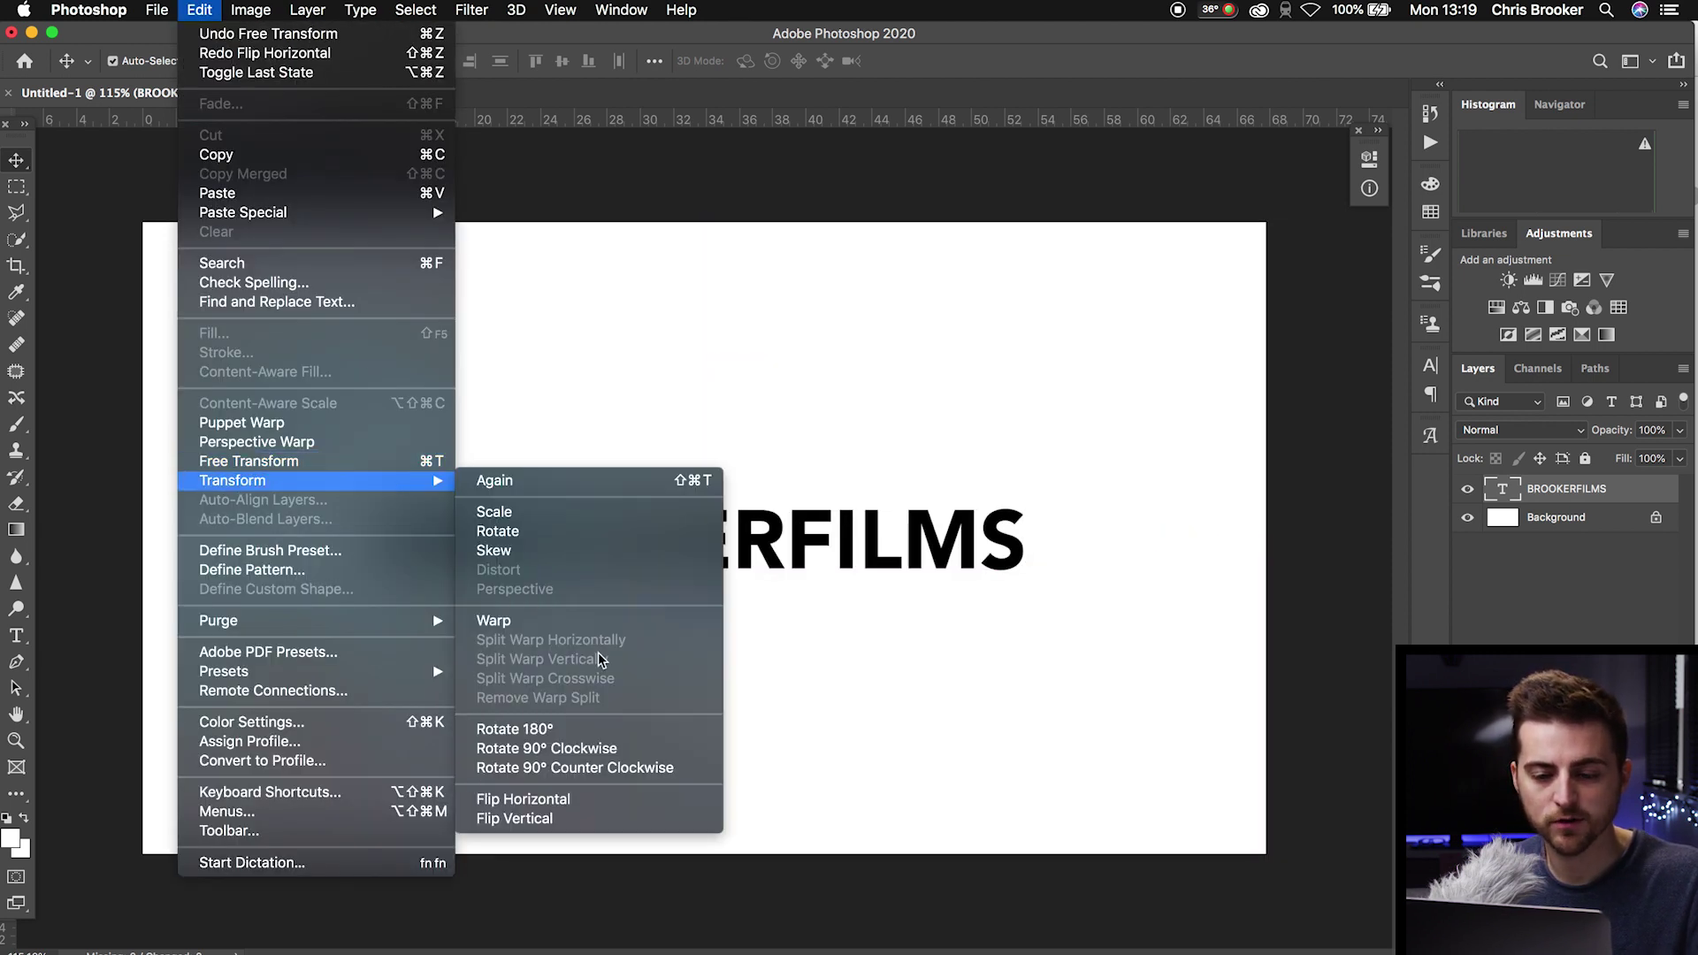
left_click(554, 819)
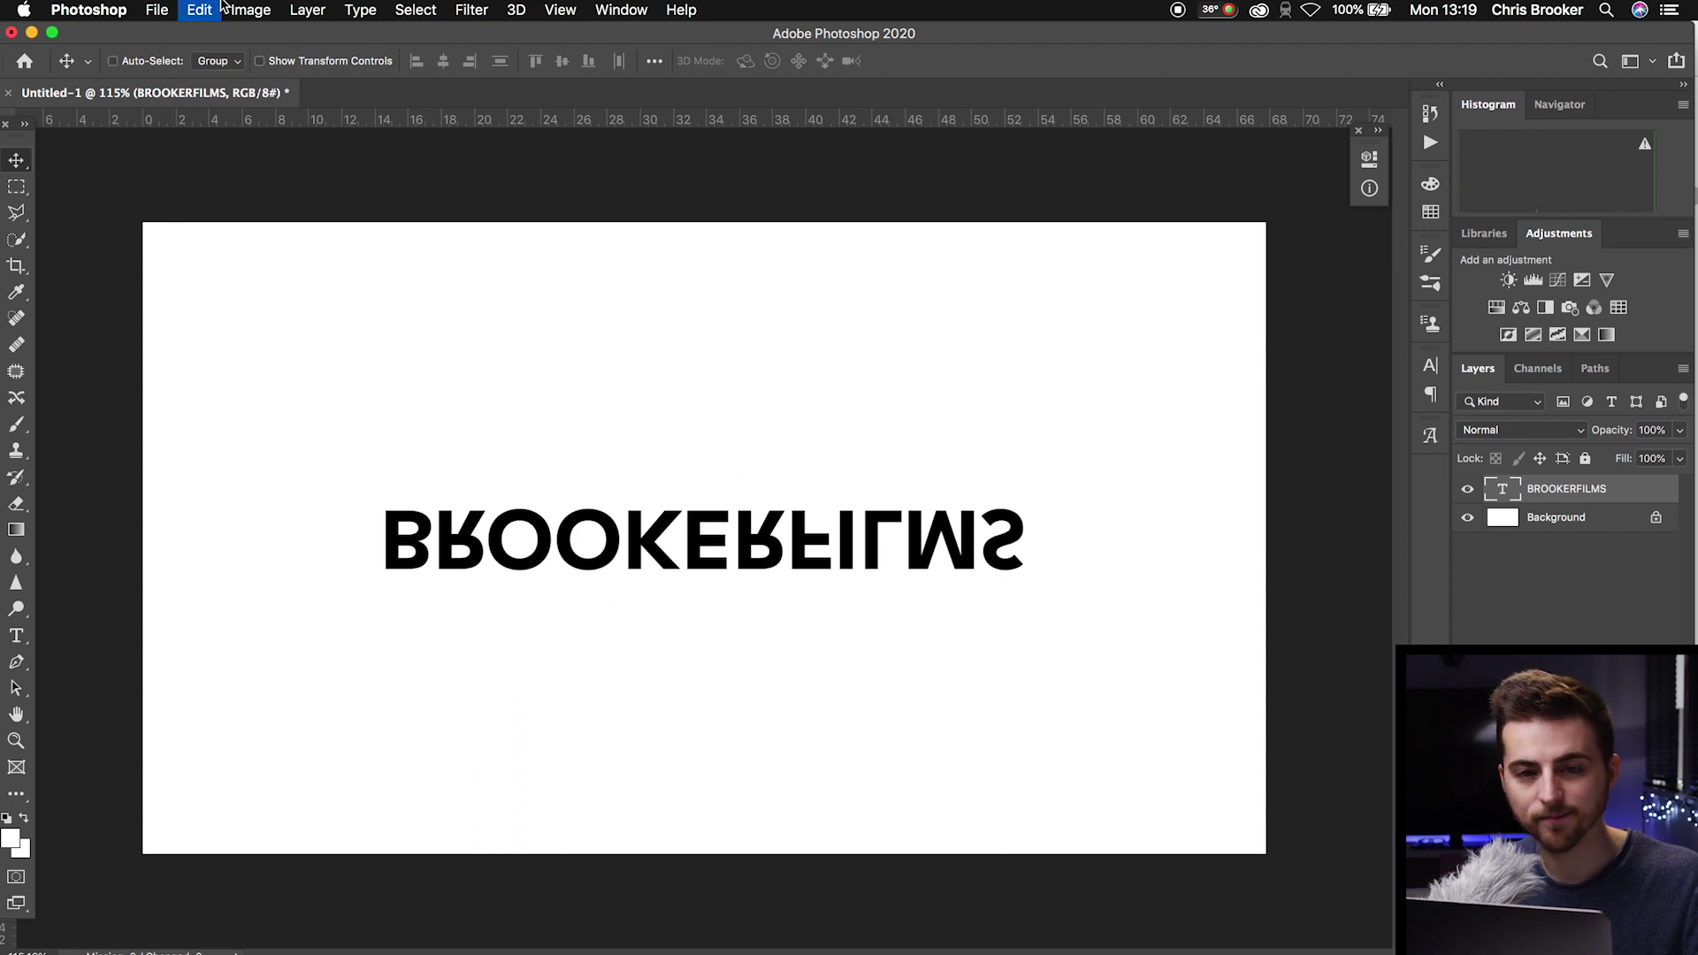
key("ctrl+z")
left_click(206, 9)
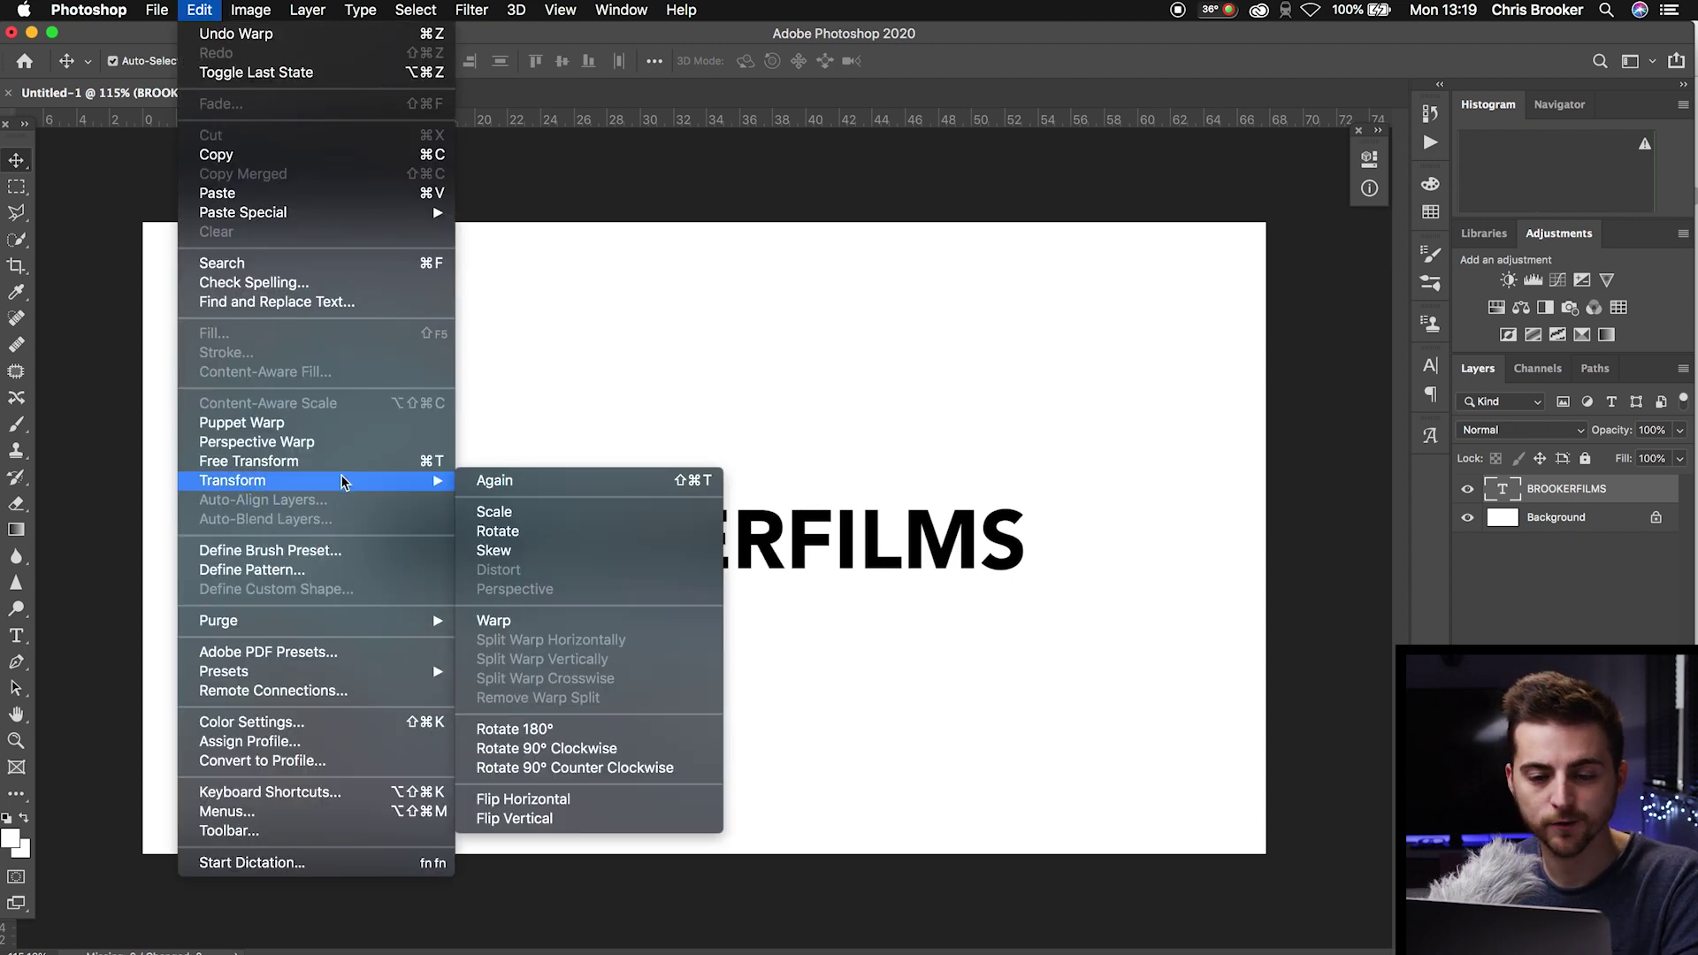
mouse_move(233, 480)
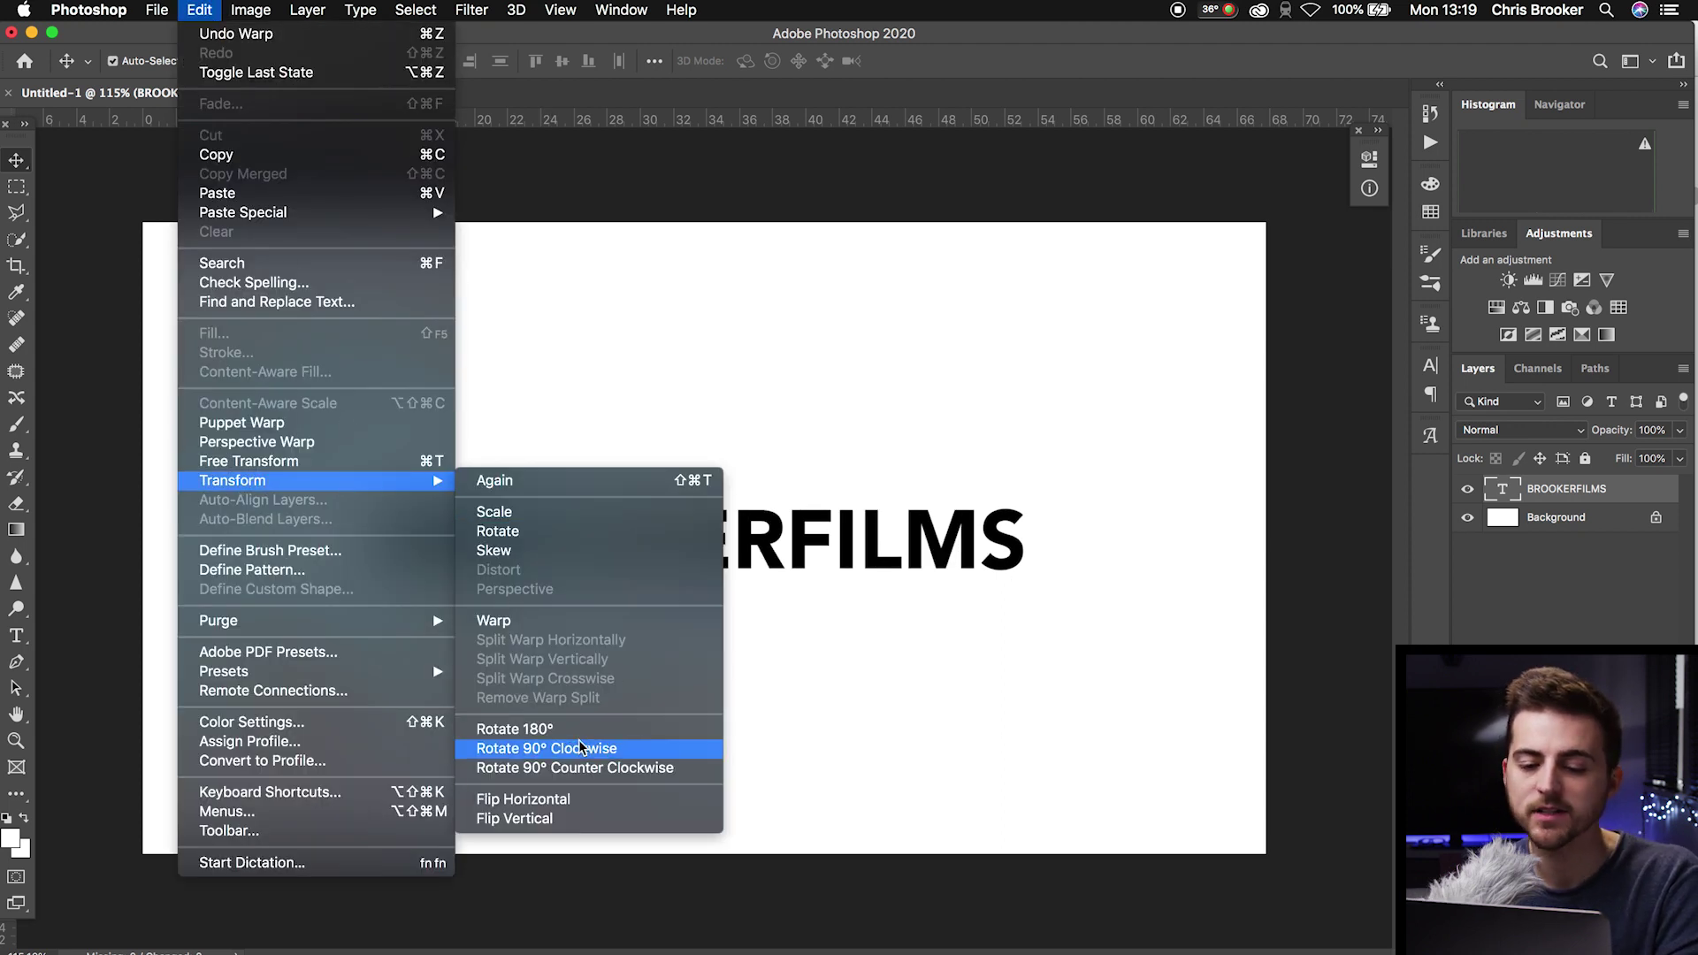
left_click(571, 732)
key("ctrl+z")
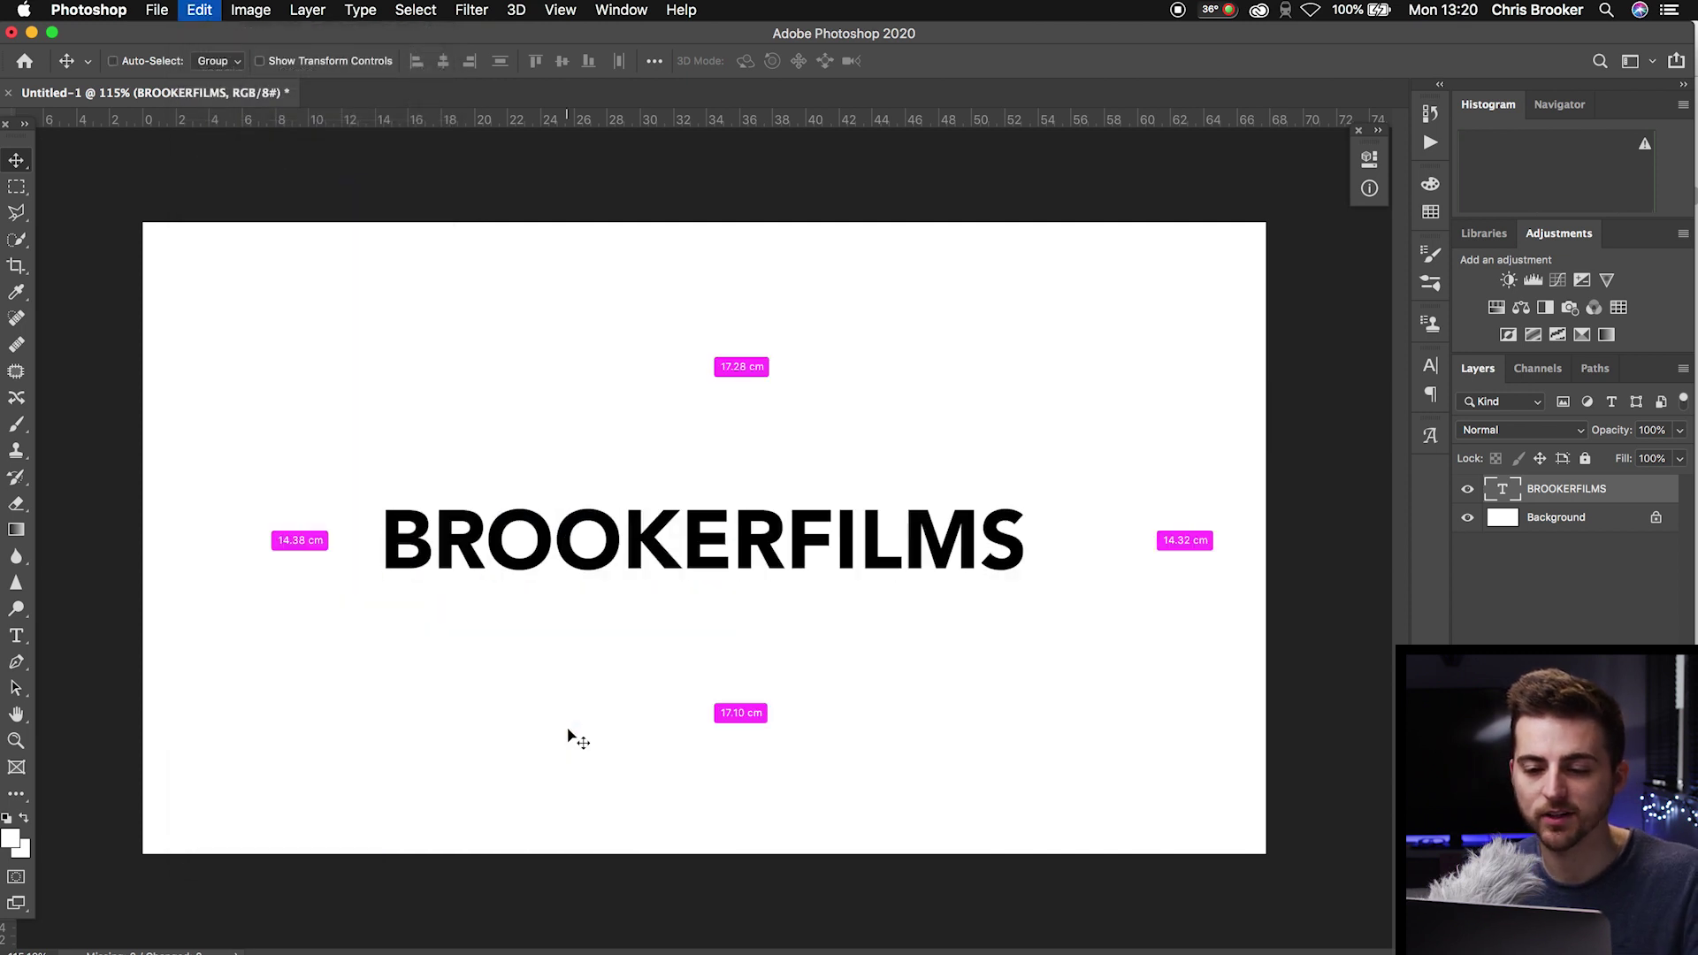